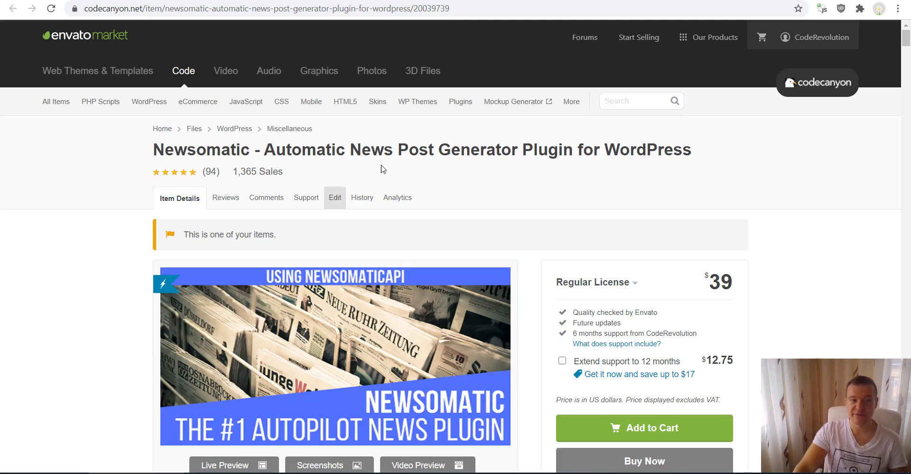
Look over the banners and item details on the Newsomatic item page.
{"action": "scroll", "coordinate": [545, 185], "scroll_direction": "down", "scroll_amount": 5}
{"action": "scroll", "coordinate": [545, 185], "scroll_direction": "down", "scroll_amount": 20}
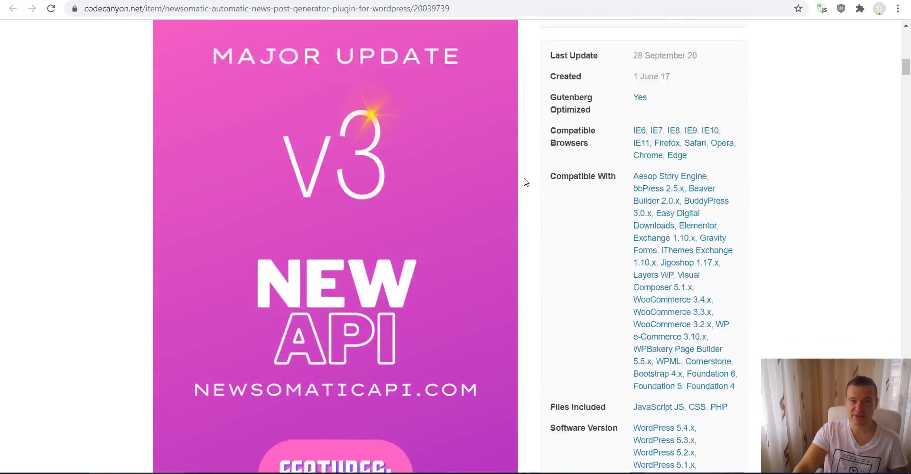
{"action": "scroll", "coordinate": [525, 182], "scroll_direction": "up", "scroll_amount": 20}
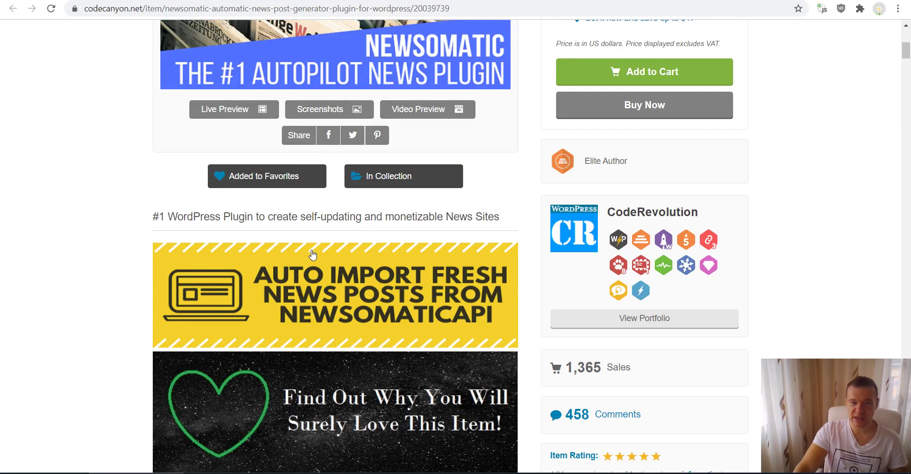
Switch to the Newsomatic item's edit page and expand the Update Description & Price section.
{"action": "key", "text": "ctrl+Tab"}
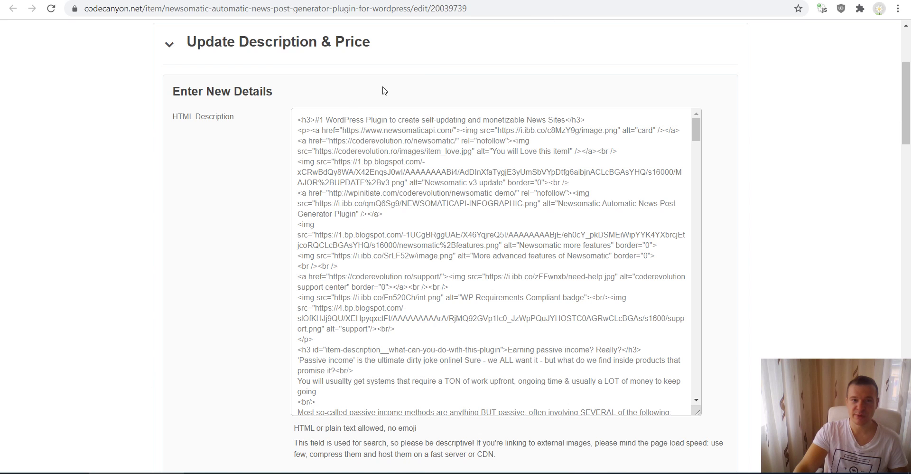
{"action": "left_click", "coordinate": [206, 89]}
{"action": "left_click", "coordinate": [211, 46]}
{"action": "scroll", "coordinate": [185, 101], "scroll_direction": "up", "scroll_amount": 4}
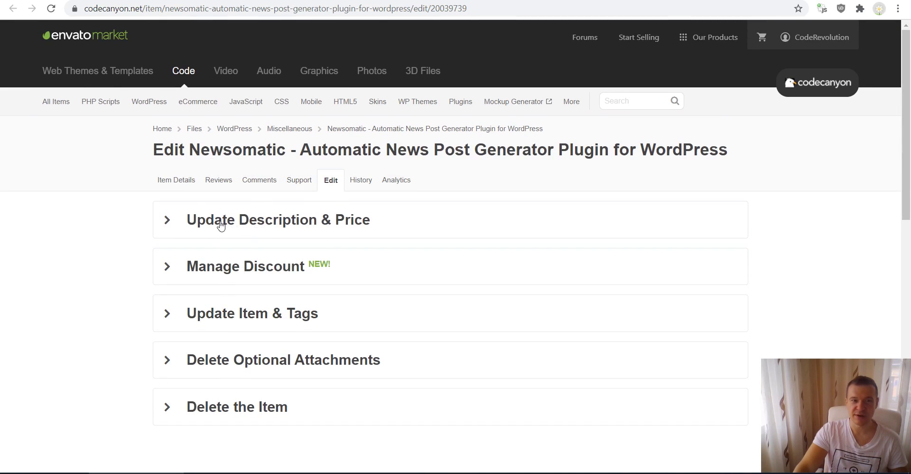
{"action": "left_click", "coordinate": [205, 218]}
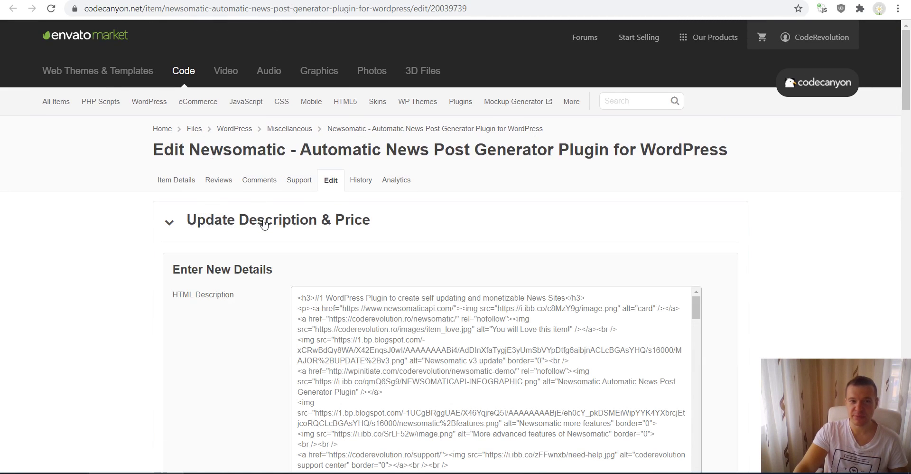
Make the HTML Description box slightly taller so more of the code fits.
{"action": "scroll", "coordinate": [285, 213], "scroll_direction": "down", "scroll_amount": 3}
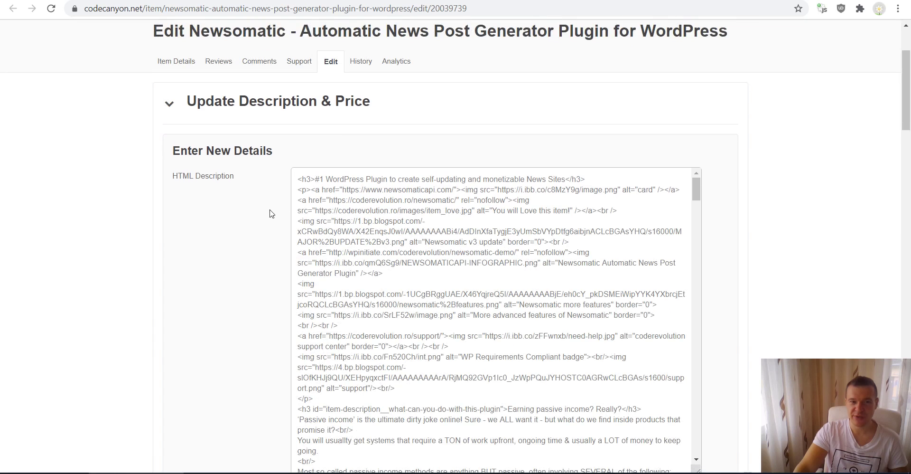
{"action": "scroll", "coordinate": [340, 169], "scroll_direction": "down", "scroll_amount": 2}
{"action": "scroll", "coordinate": [340, 168], "scroll_direction": "down", "scroll_amount": 2}
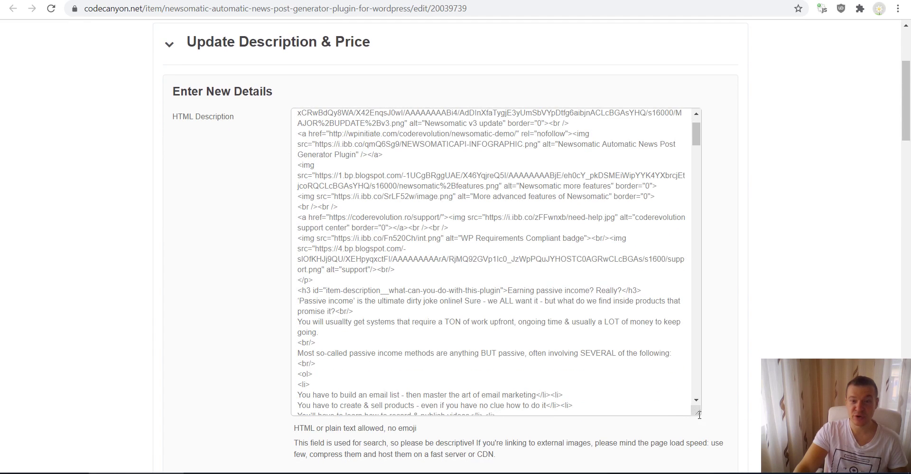
{"action": "left_click_drag", "start_coordinate": [696, 411], "coordinate": [696, 430]}
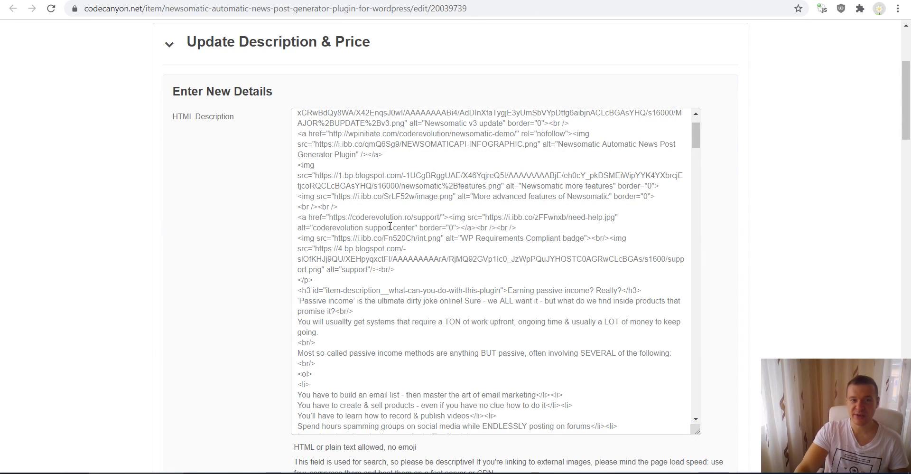
Examine the image, link and heading tags in the item's HTML Description.
{"action": "scroll", "coordinate": [378, 227], "scroll_direction": "up", "scroll_amount": 2}
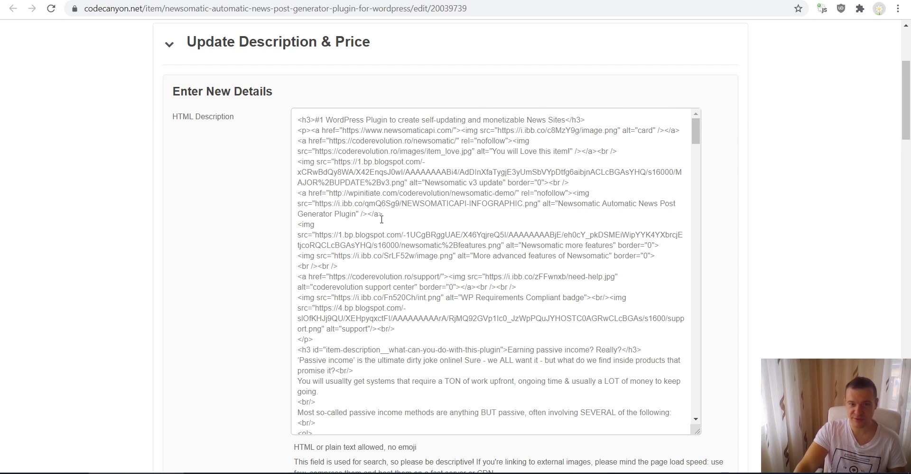
{"action": "scroll", "coordinate": [256, 302], "scroll_direction": "up", "scroll_amount": 4}
{"action": "scroll", "coordinate": [256, 301], "scroll_direction": "down", "scroll_amount": 6}
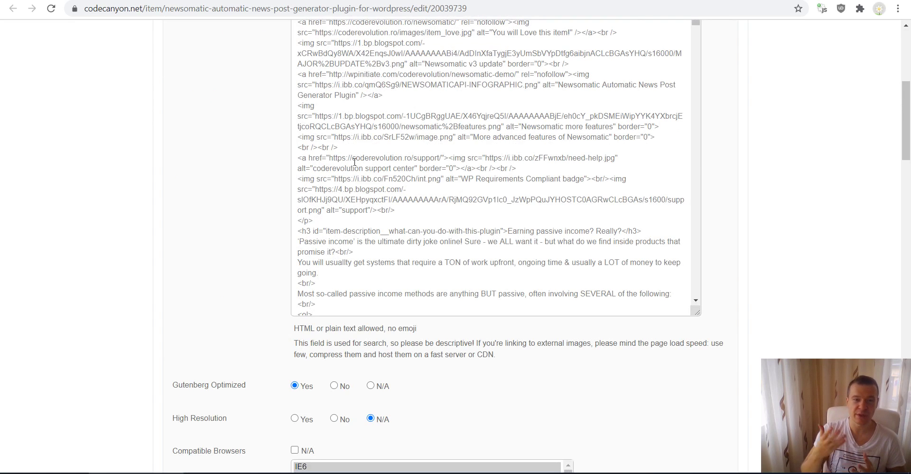
{"action": "scroll", "coordinate": [527, 98], "scroll_direction": "up", "scroll_amount": 3}
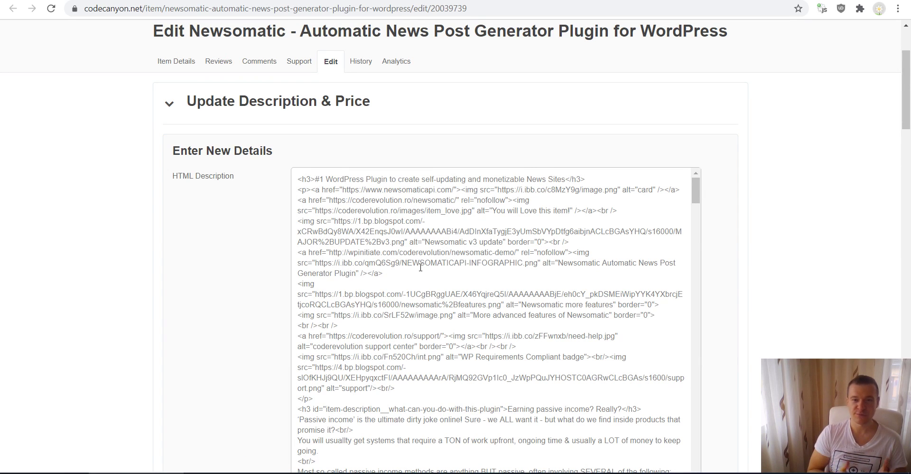
{"action": "scroll", "coordinate": [420, 268], "scroll_direction": "down", "scroll_amount": 4}
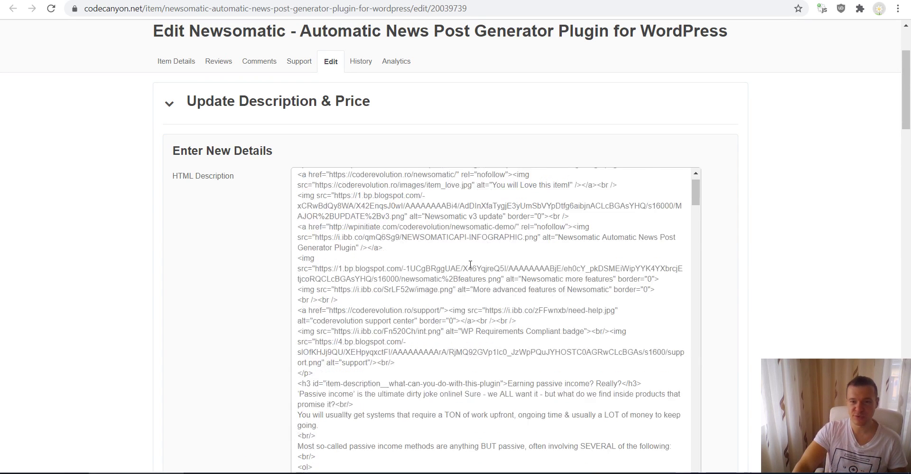
{"action": "scroll", "coordinate": [702, 256], "scroll_direction": "down", "scroll_amount": 5}
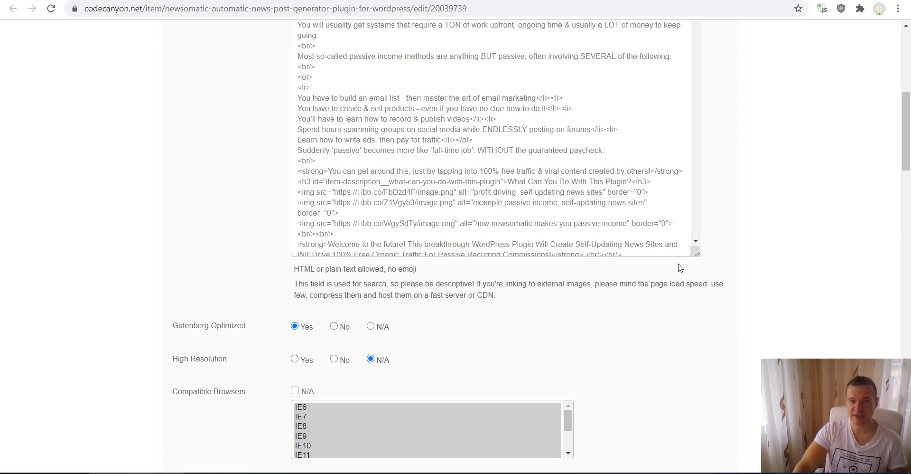
{"action": "scroll", "coordinate": [721, 261], "scroll_direction": "up", "scroll_amount": 5}
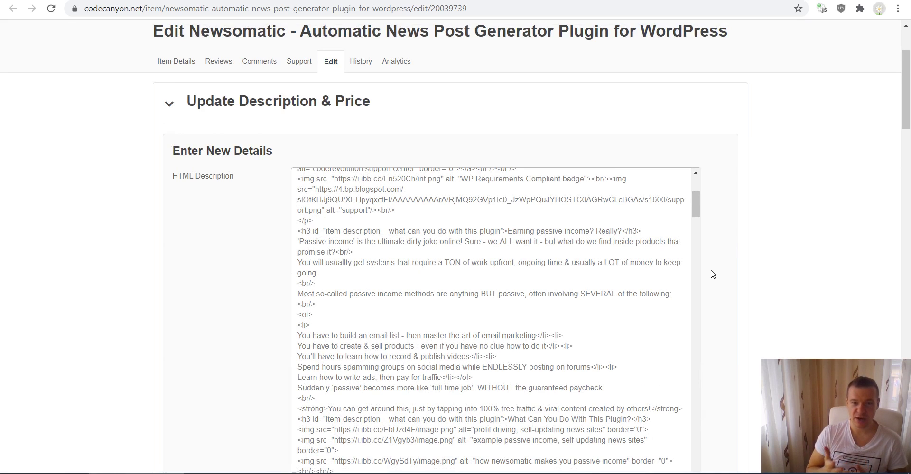
{"action": "scroll", "coordinate": [712, 274], "scroll_direction": "down", "scroll_amount": 1}
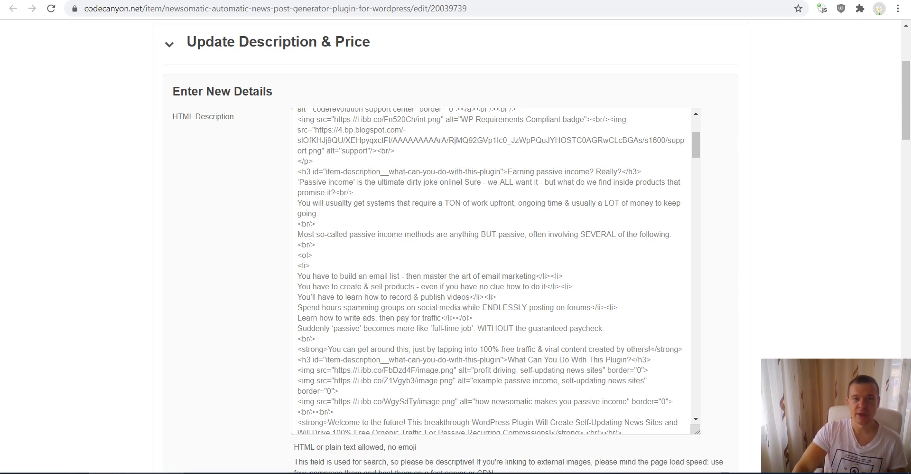
View the rendered banners on the live item page and return to the "Earning passive income? Really?" heading tag in the HTML Description.
{"action": "left_click", "coordinate": [546, 0]}
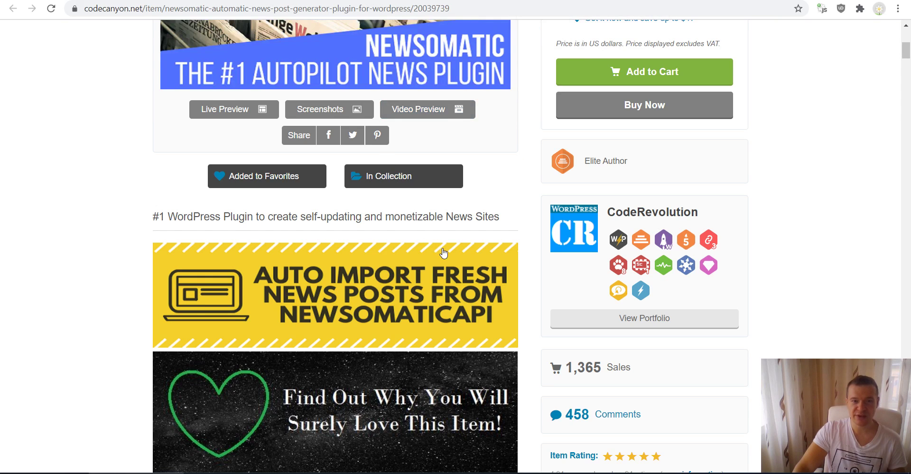
{"action": "scroll", "coordinate": [472, 240], "scroll_direction": "down", "scroll_amount": 5}
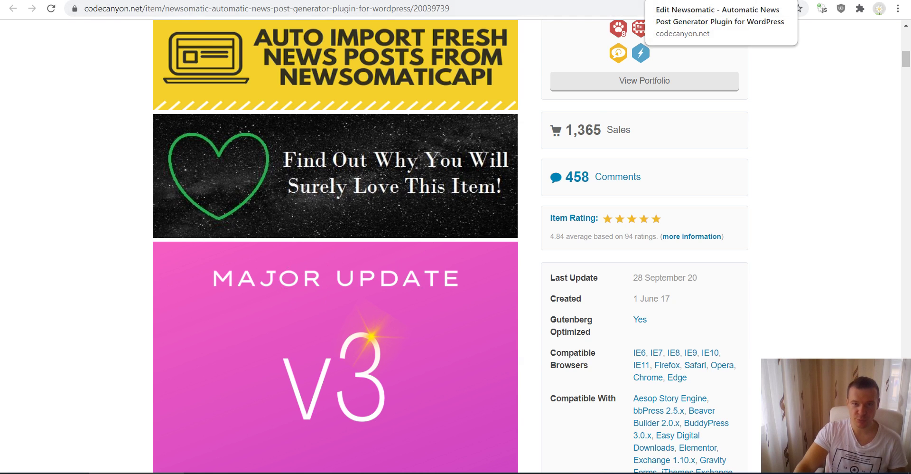
{"action": "left_click", "coordinate": [683, 0]}
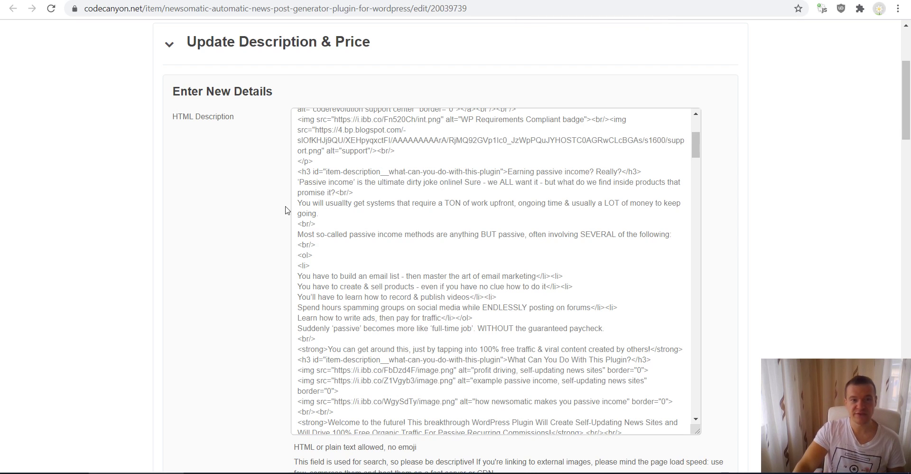
{"action": "left_click", "coordinate": [313, 170]}
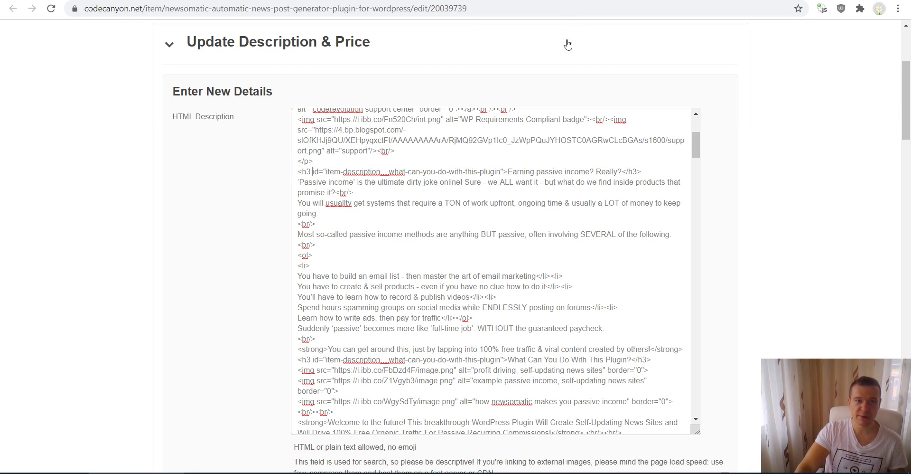
Examine the live item page's banners, preview image and header against the description code.
{"action": "key", "text": "ctrl+Tab"}
{"action": "scroll", "coordinate": [378, 198], "scroll_direction": "down", "scroll_amount": 1}
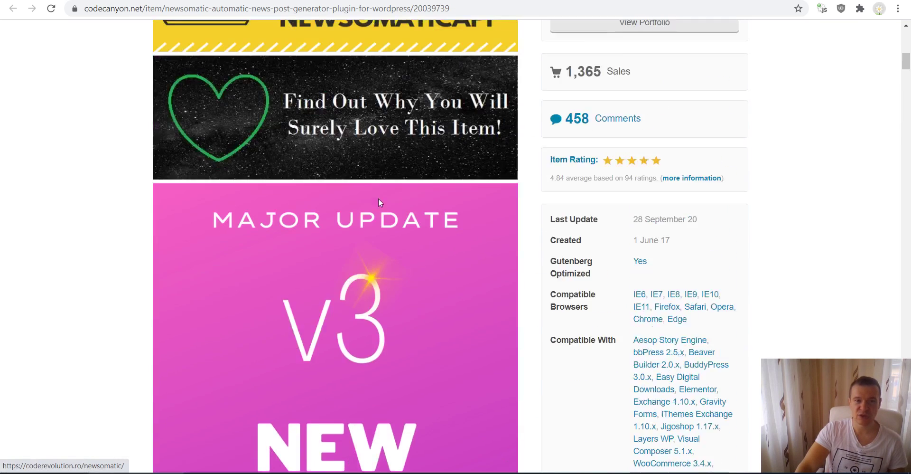
{"action": "scroll", "coordinate": [378, 198], "scroll_direction": "up", "scroll_amount": 4}
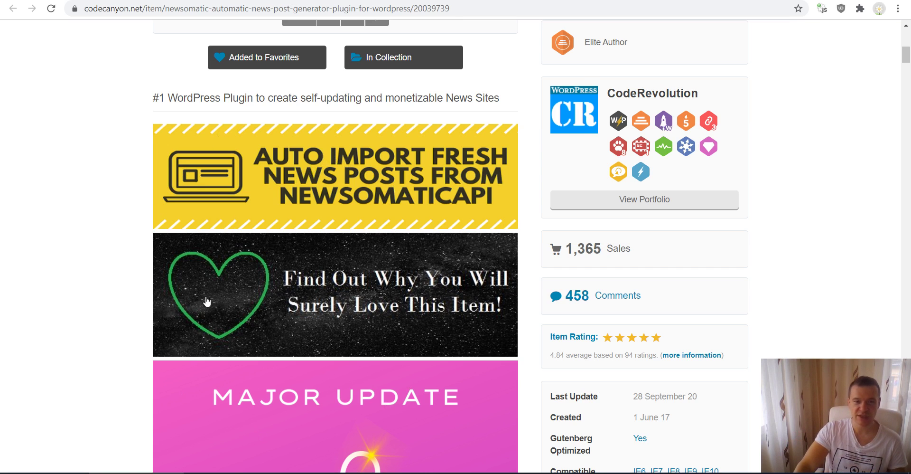
{"action": "scroll", "coordinate": [281, 329], "scroll_direction": "up", "scroll_amount": 4}
{"action": "scroll", "coordinate": [297, 326], "scroll_direction": "up", "scroll_amount": 4}
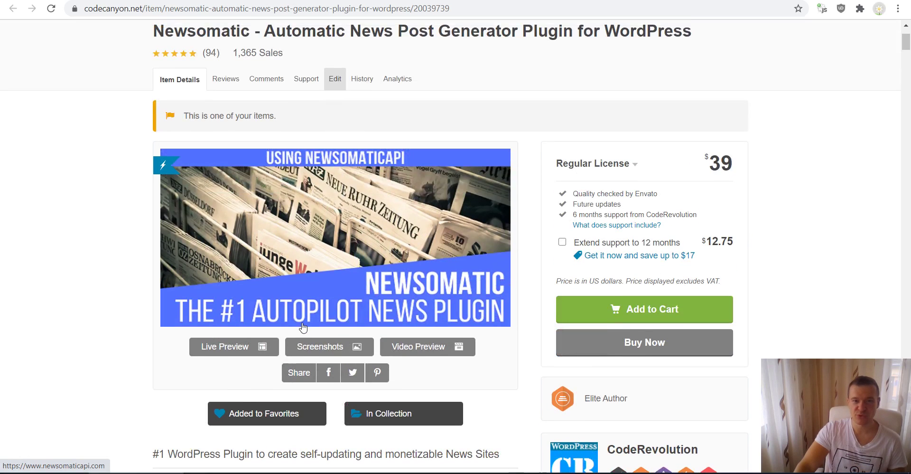
{"action": "scroll", "coordinate": [591, 48], "scroll_direction": "up", "scroll_amount": 3}
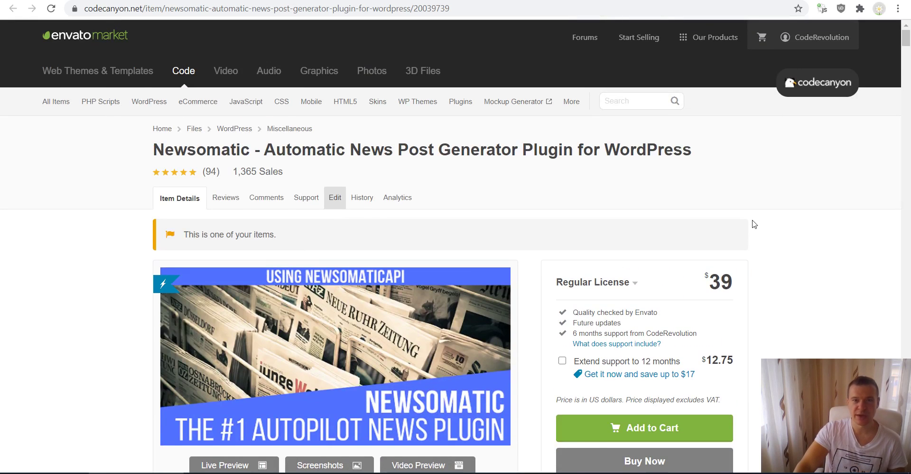
{"action": "scroll", "coordinate": [750, 223], "scroll_direction": "down", "scroll_amount": 7}
{"action": "scroll", "coordinate": [750, 224], "scroll_direction": "down", "scroll_amount": 5}
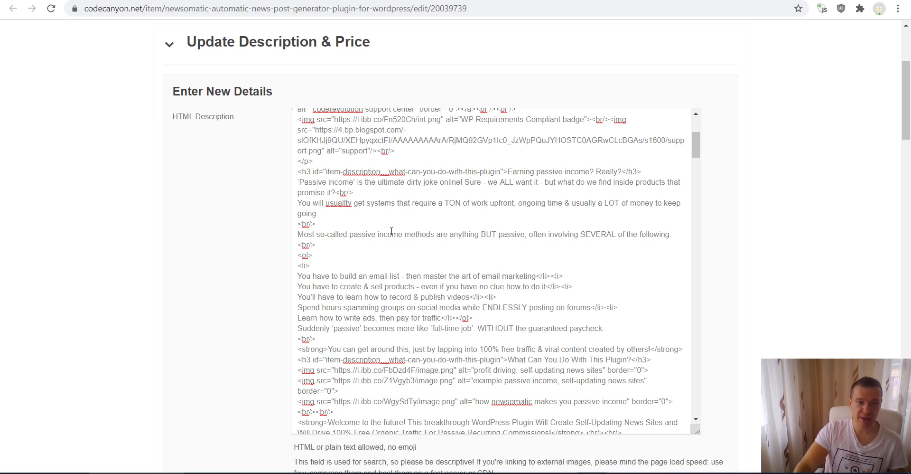
Add the attribute target="_blank" to the newsomaticapi.com/sources link under the Post Sources heading in the HTML Description.
{"action": "scroll", "coordinate": [312, 261], "scroll_direction": "down", "scroll_amount": 5}
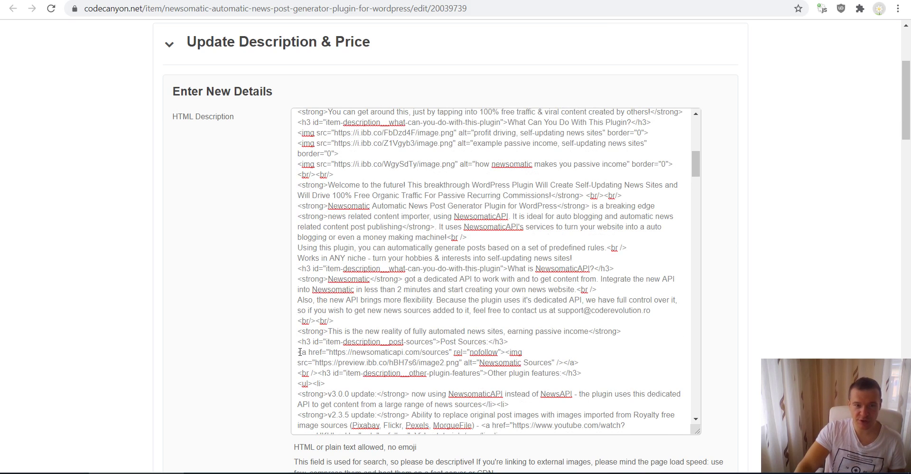
{"action": "left_click_drag", "start_coordinate": [300, 351], "coordinate": [307, 352]}
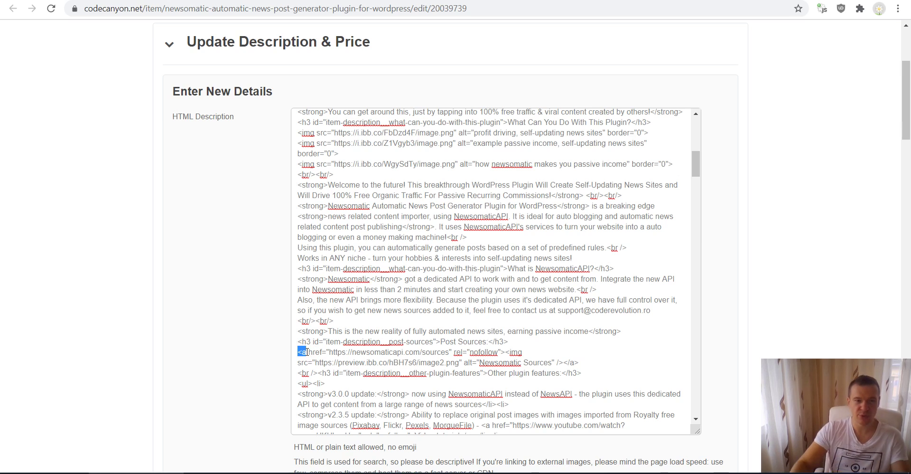
{"action": "left_click", "coordinate": [307, 351]}
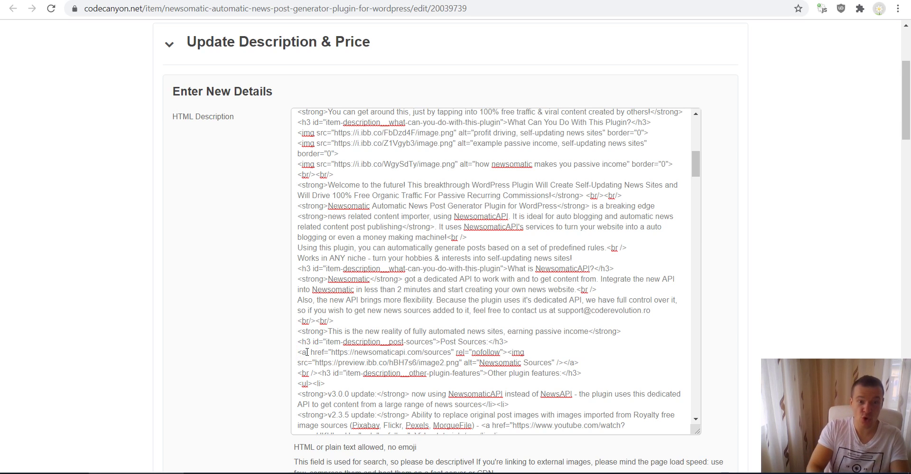
{"action": "type", "text": "targ"}
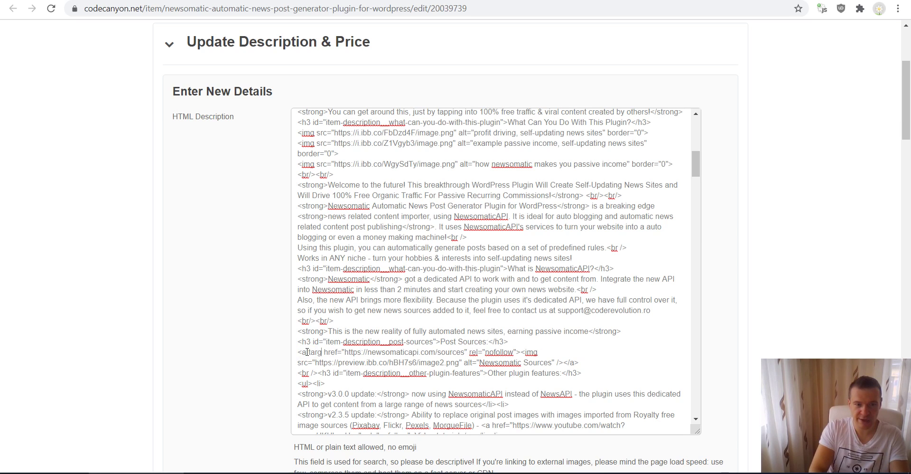
{"action": "type", "text": "et"}
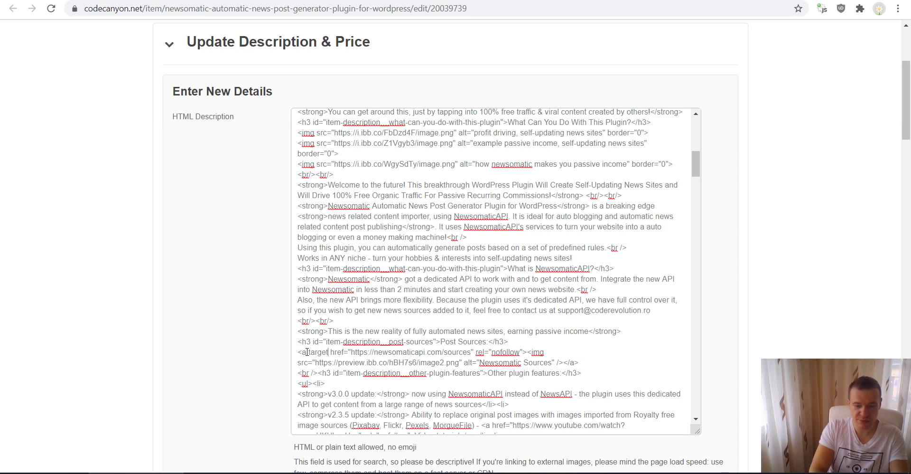
{"action": "type", "text": "=\"_blank"}
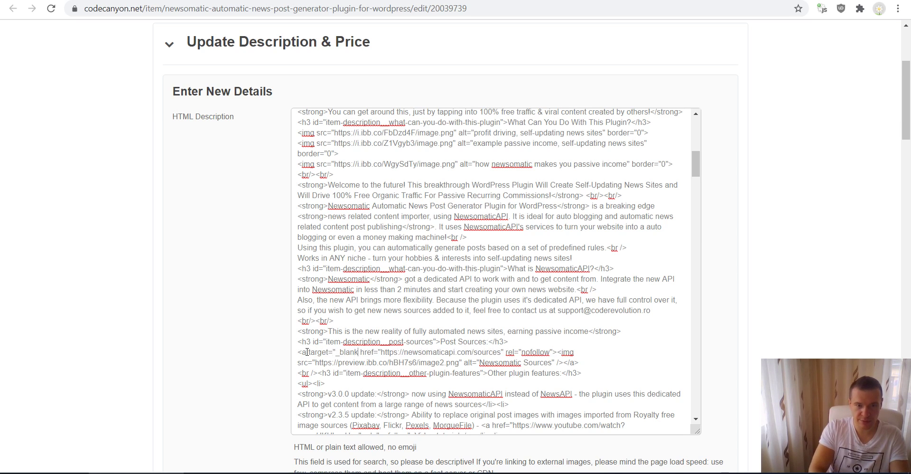
{"action": "type", "text": "\""}
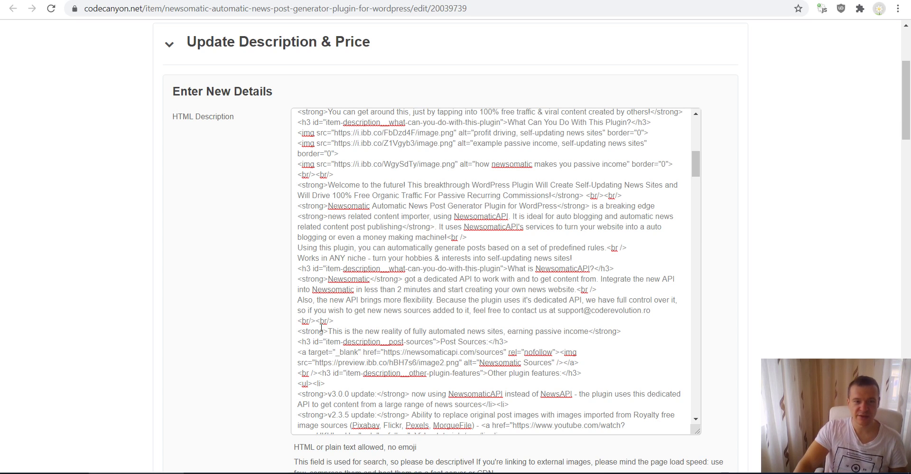
Select the target="_blank" attribute in the Post Sources link and review the surrounding code.
{"action": "left_click_drag", "start_coordinate": [308, 351], "coordinate": [360, 351]}
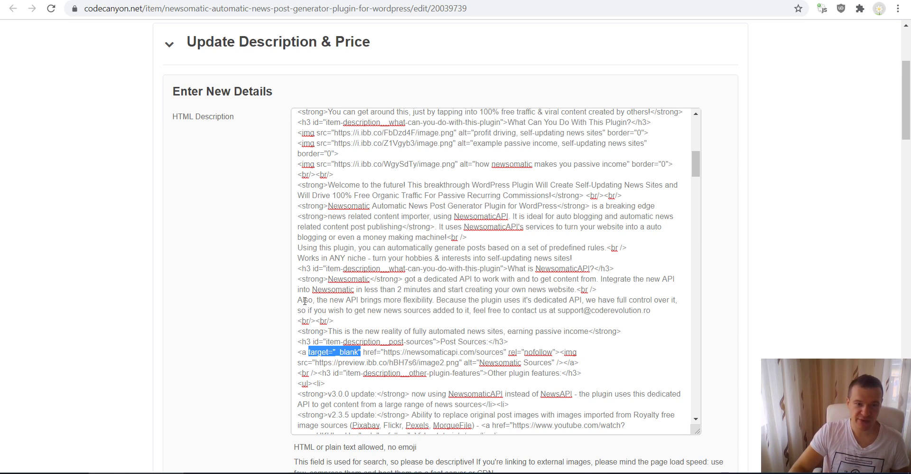
{"action": "scroll", "coordinate": [277, 313], "scroll_direction": "up", "scroll_amount": 1}
{"action": "scroll", "coordinate": [262, 317], "scroll_direction": "down", "scroll_amount": 4}
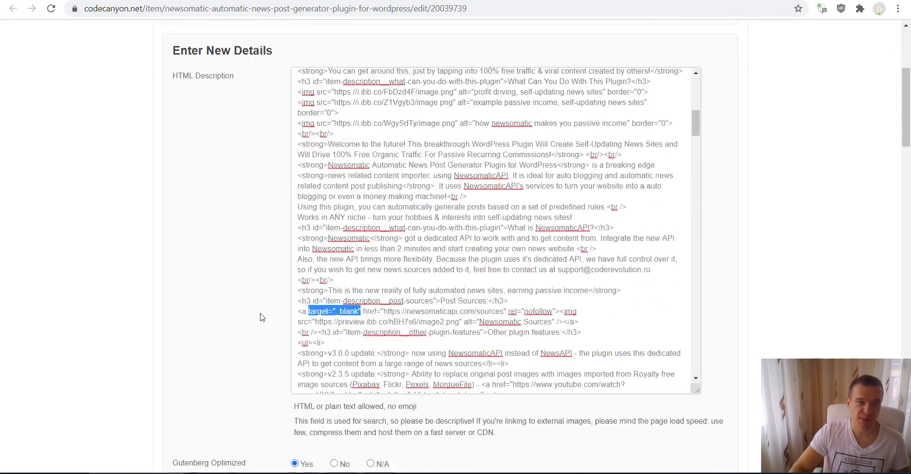
{"action": "scroll", "coordinate": [262, 317], "scroll_direction": "up", "scroll_amount": 5}
{"action": "scroll", "coordinate": [262, 317], "scroll_direction": "down", "scroll_amount": 1}
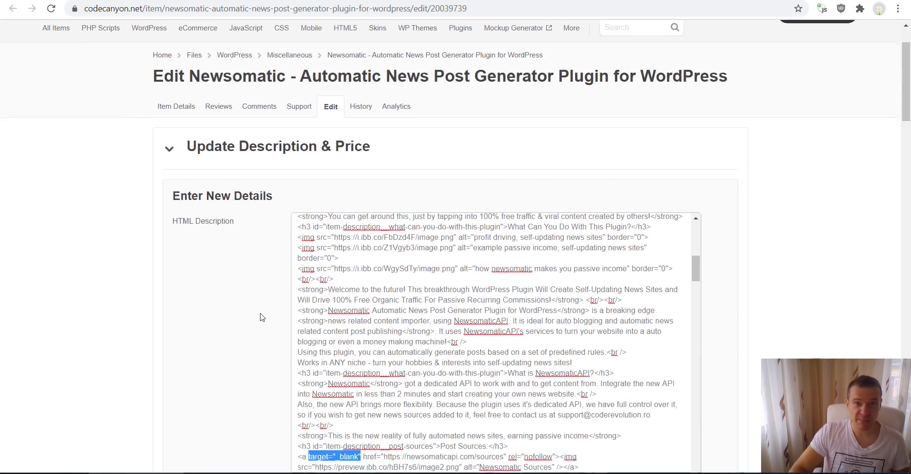
Check the live item page's banners once more and return to the HTML Description on the edit page.
{"action": "left_click", "coordinate": [522, 1]}
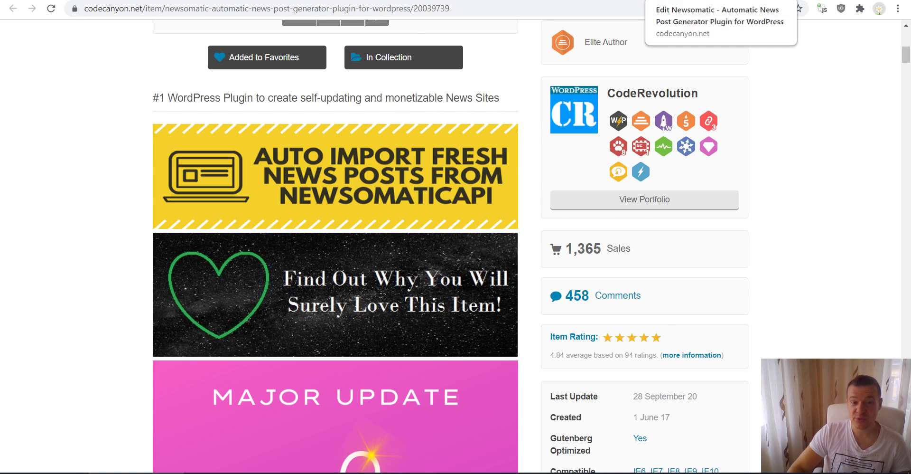
{"action": "left_click", "coordinate": [674, 1]}
{"action": "left_click", "coordinate": [356, 229]}
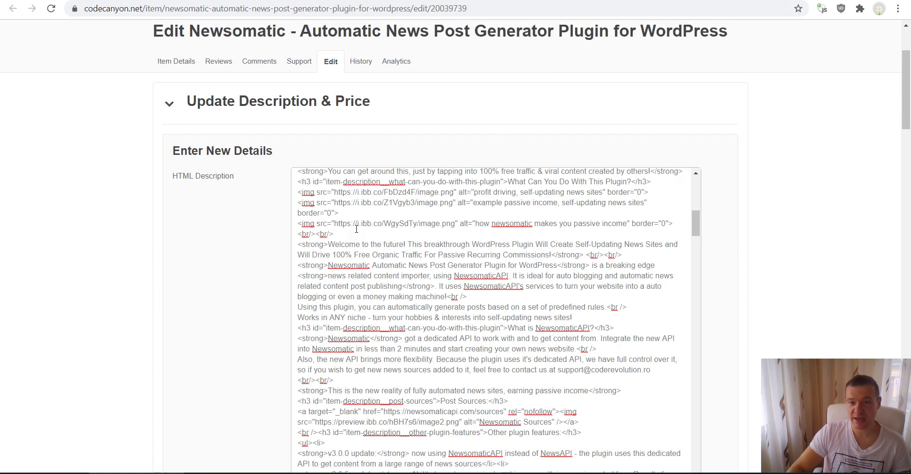